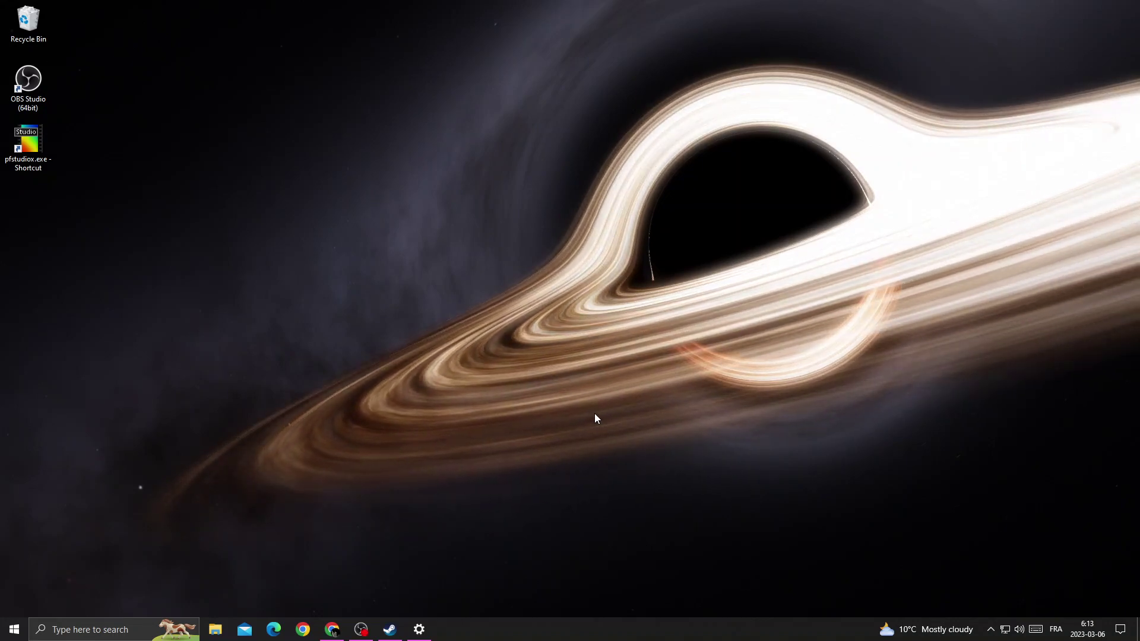
# - Search Windows for 'view' and open View advanced system settings
pyautogui.click(94, 630)
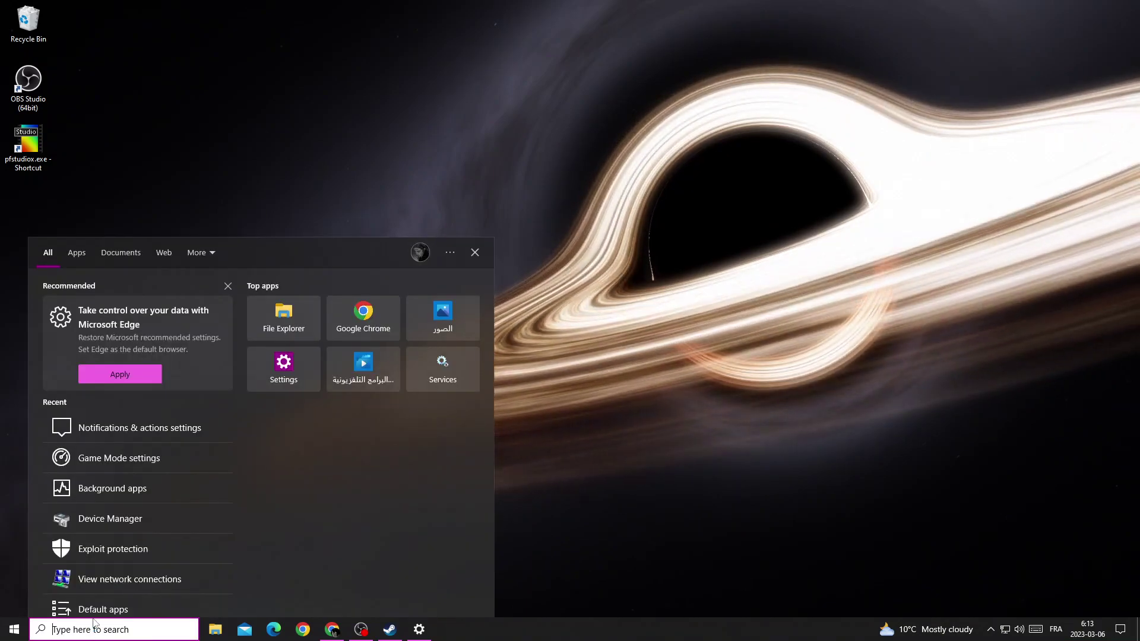
pyautogui.write('view')
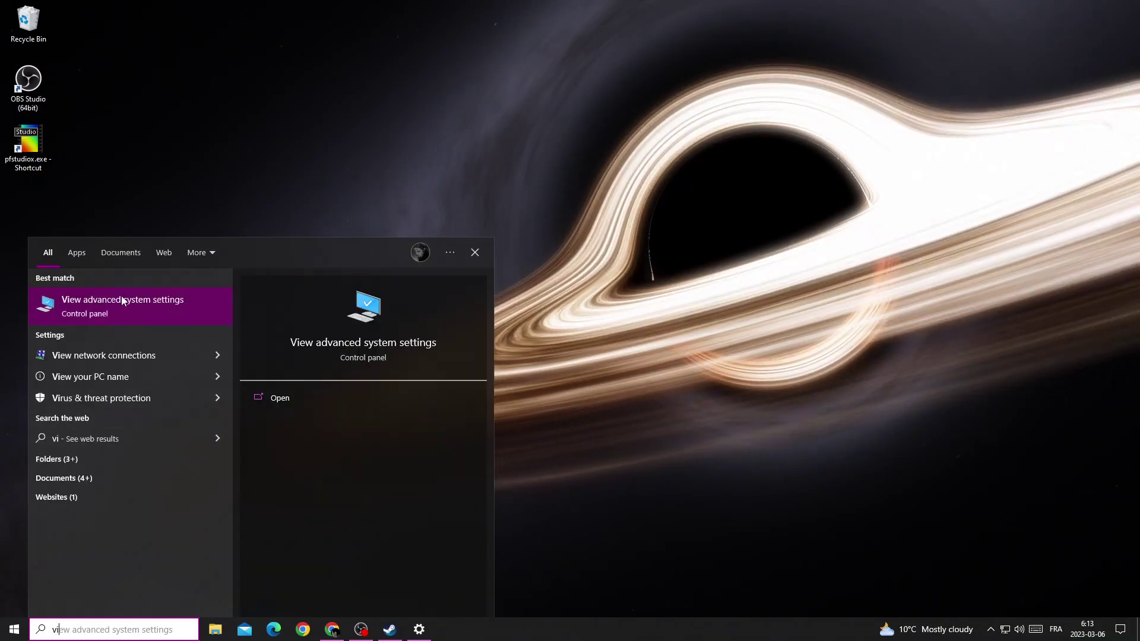
pyautogui.click(123, 297)
# - Choose best-performance visual effects but keep smooth fonts, dragged window contents and thumbnails, then apply
pyautogui.click(219, 110)
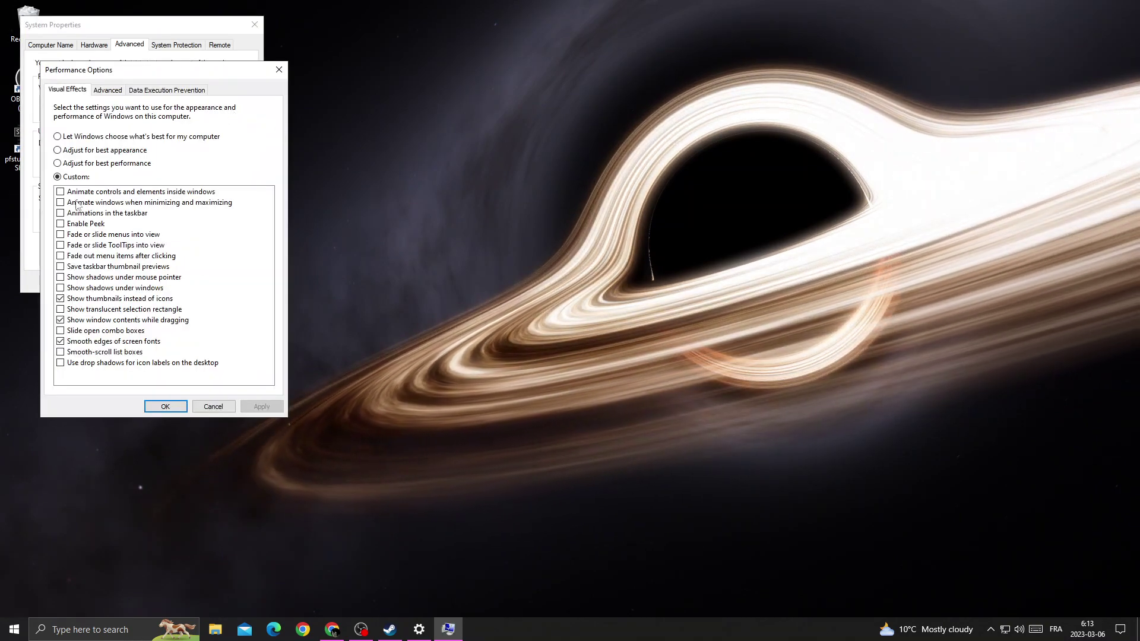
pyautogui.click(101, 165)
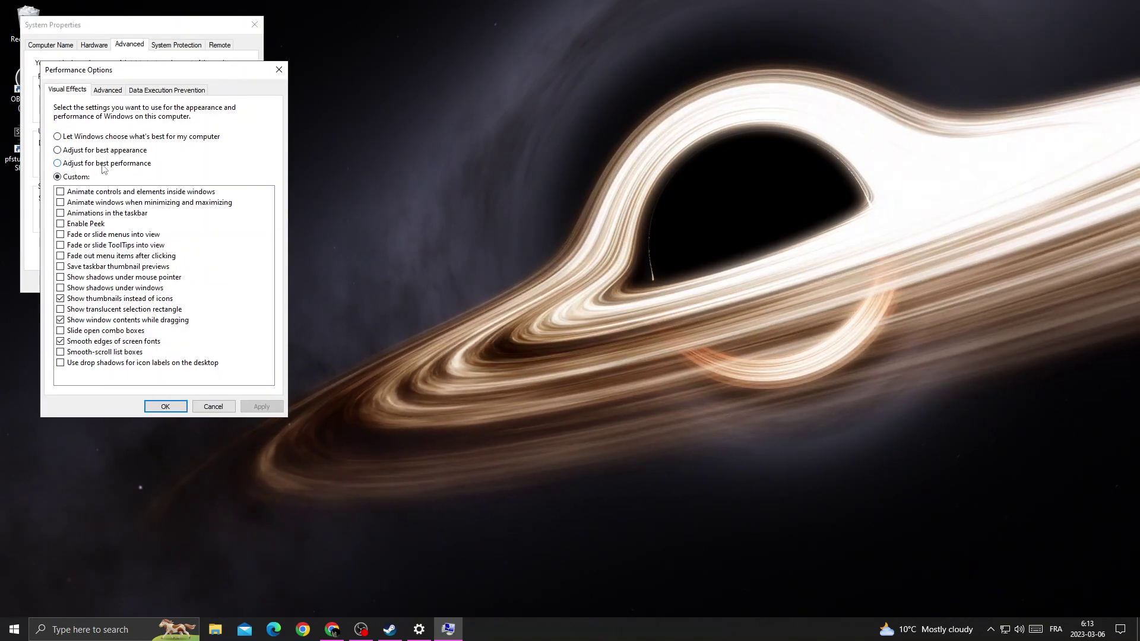
pyautogui.click(60, 342)
pyautogui.click(125, 319)
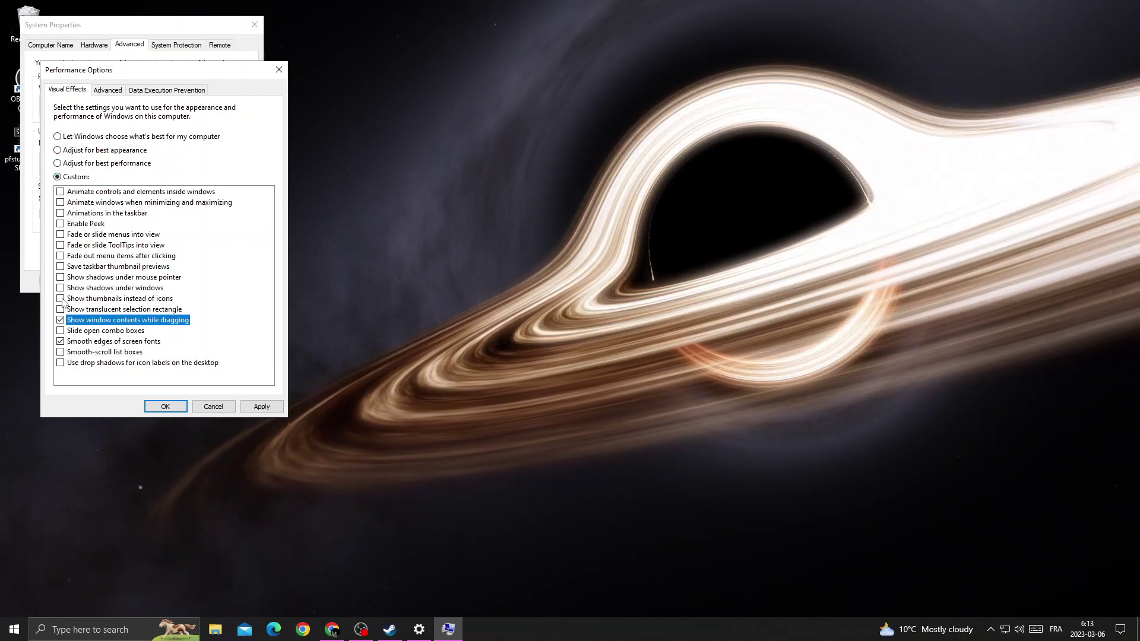
pyautogui.click(131, 300)
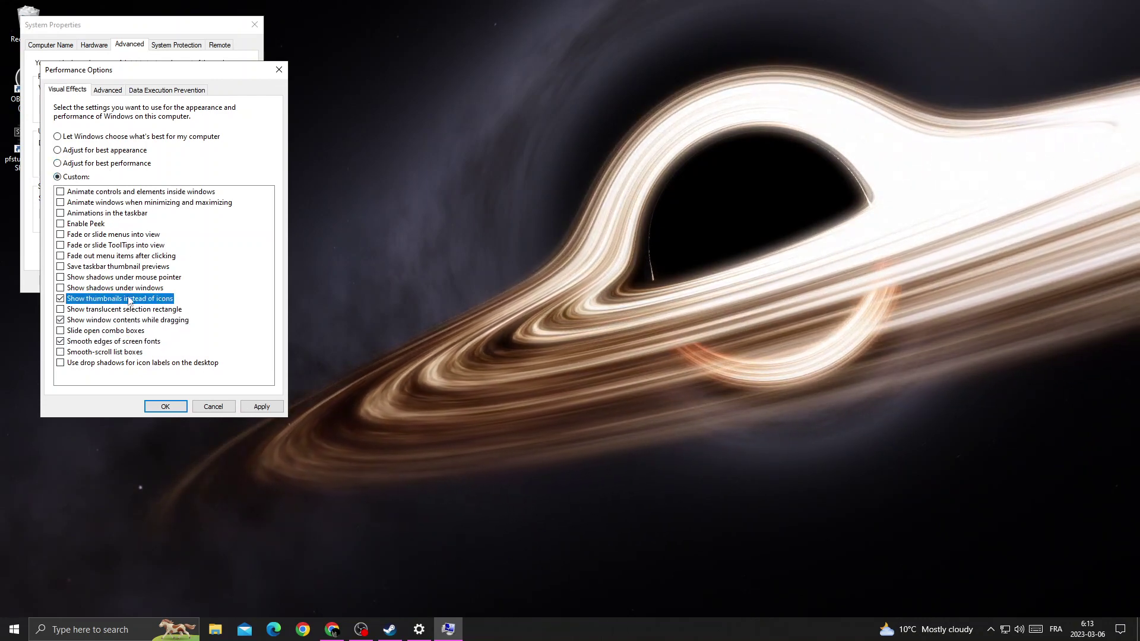
pyautogui.click(263, 406)
pyautogui.click(165, 406)
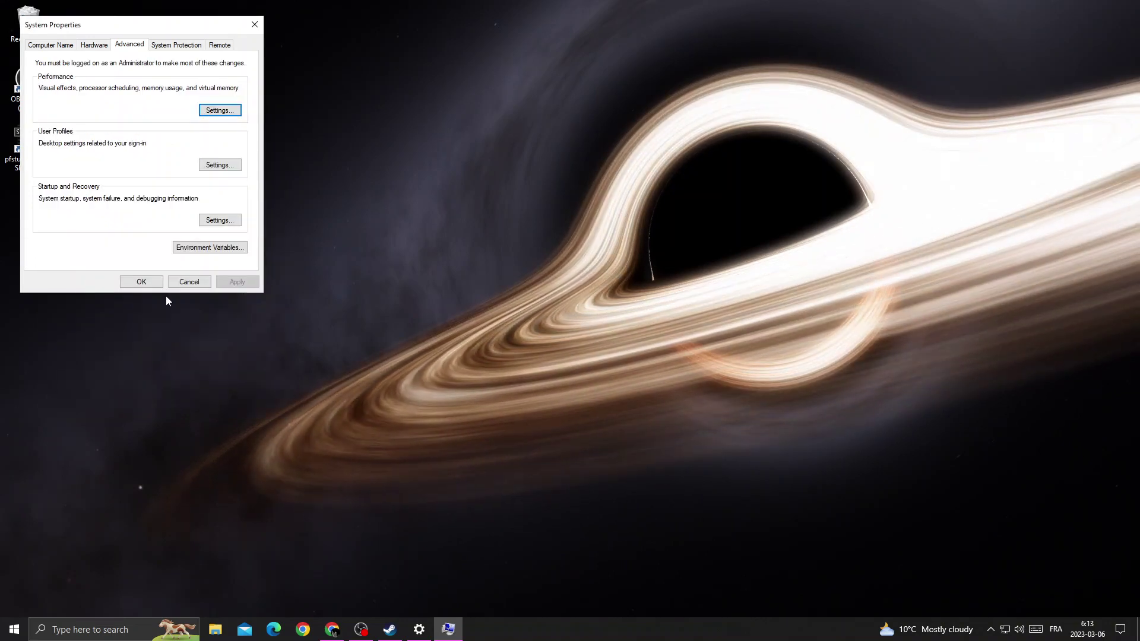
pyautogui.click(146, 281)
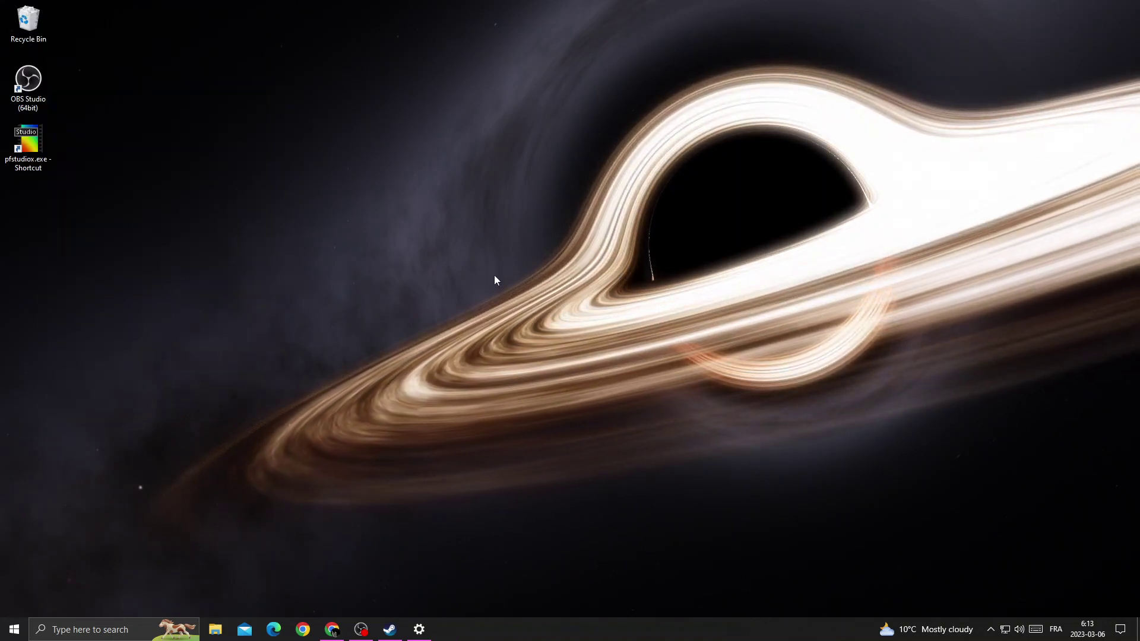
# - Open the Background apps page, then find 'notifi' and open Notifications & actions settings
pyautogui.click(124, 629)
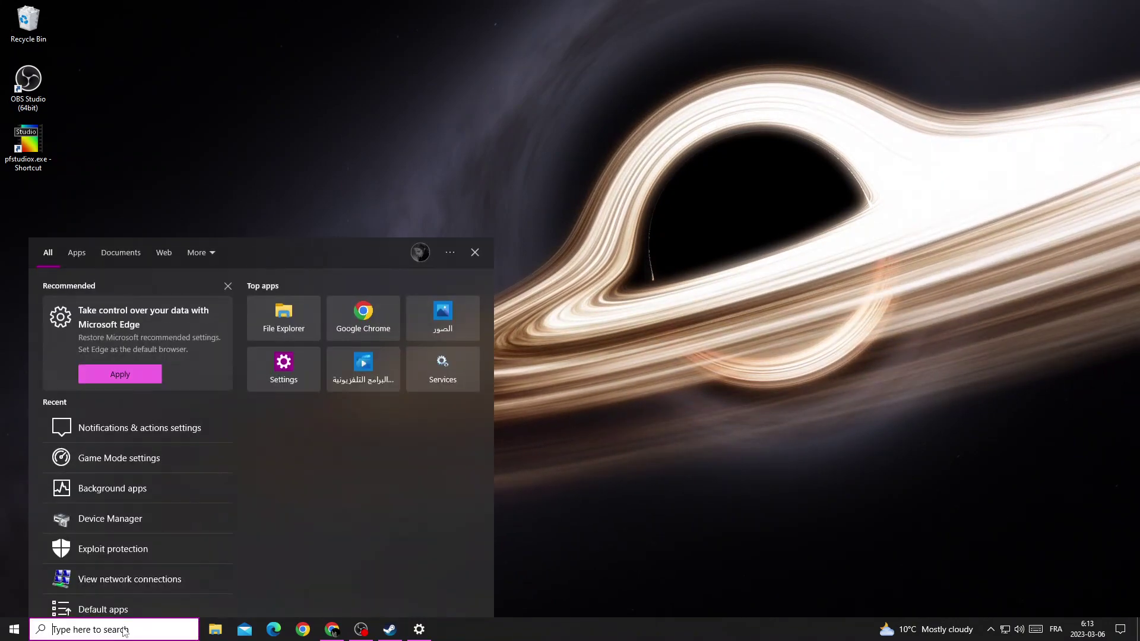
pyautogui.write('back')
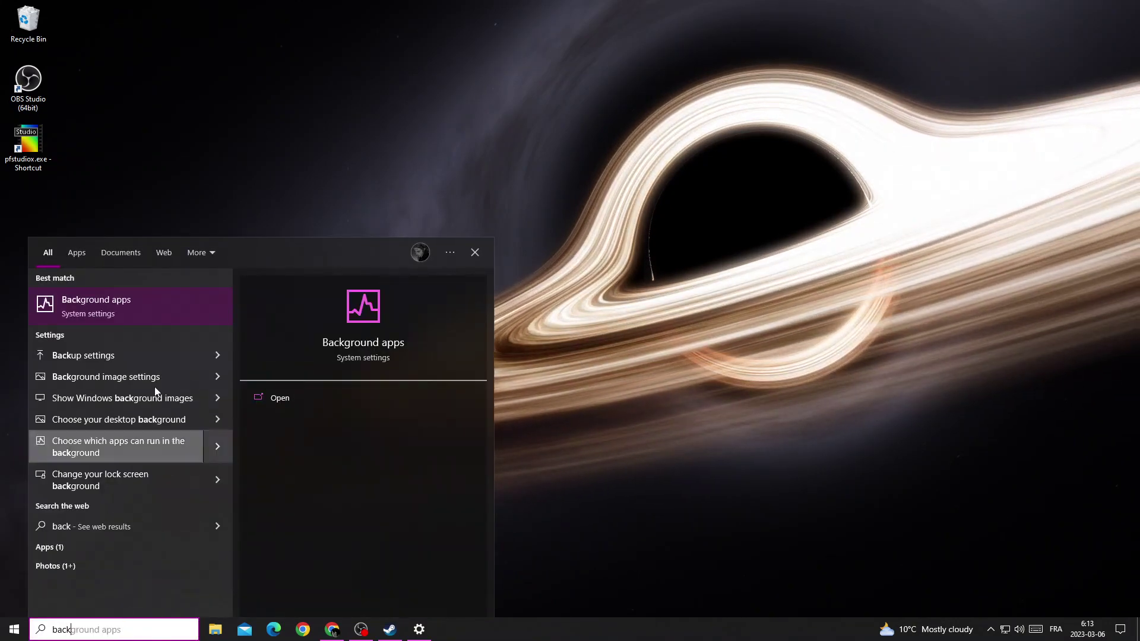
pyautogui.click(180, 316)
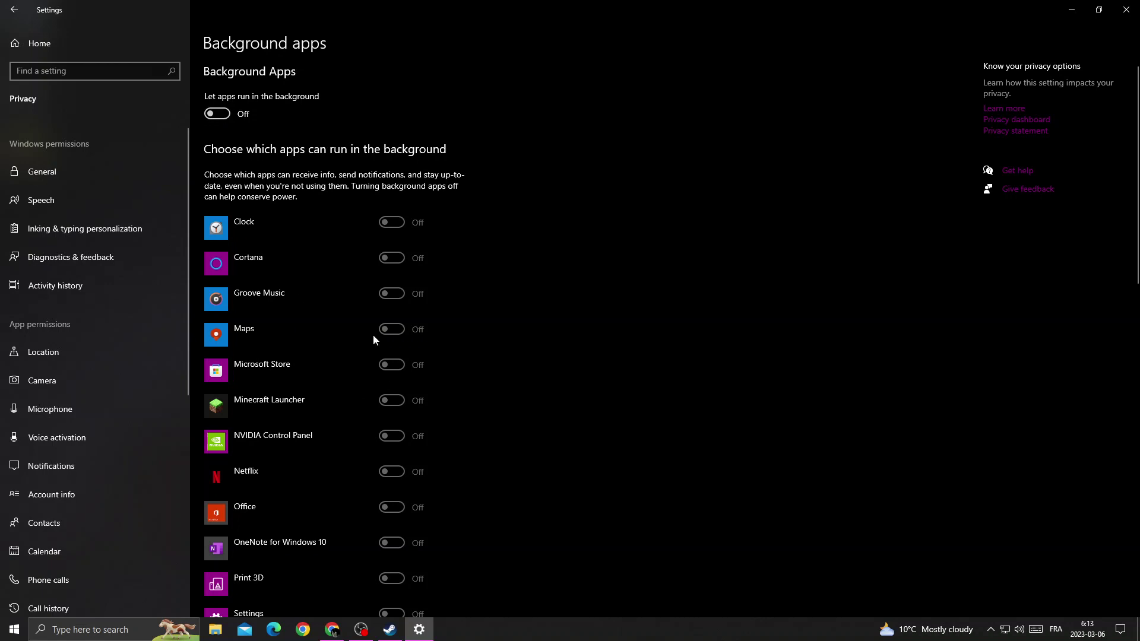
pyautogui.click(63, 72)
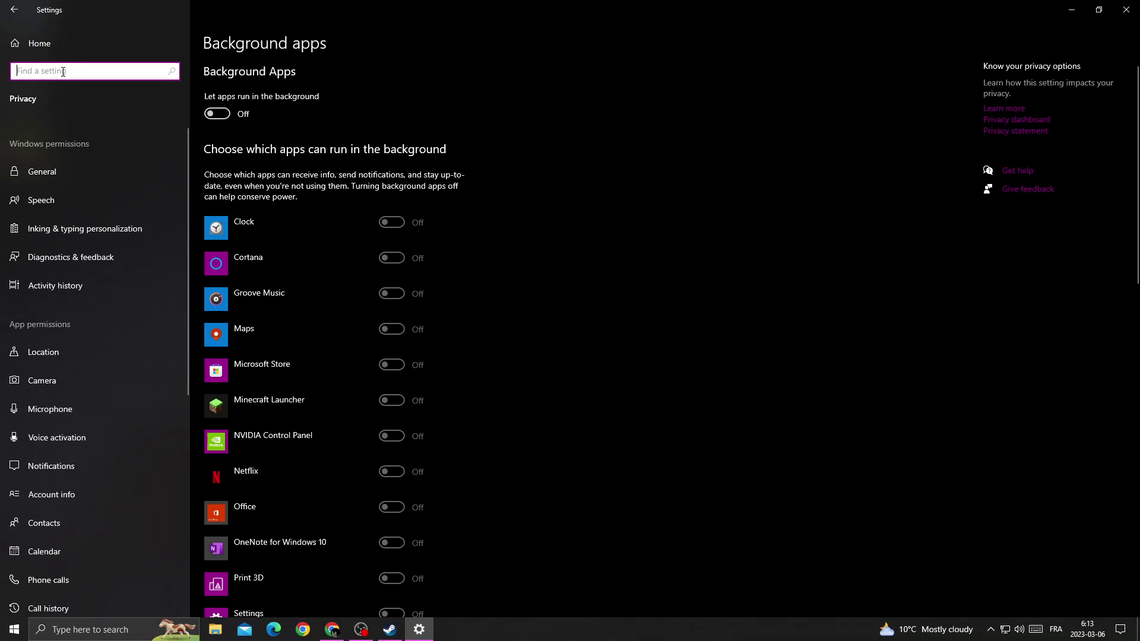
pyautogui.write('notfi')
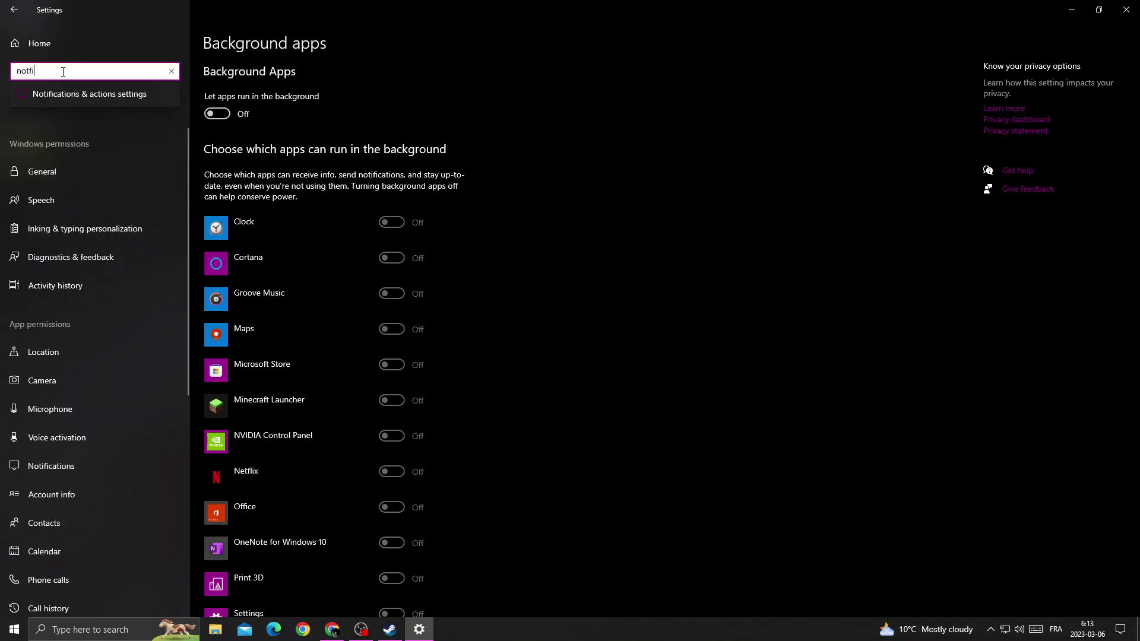
pyautogui.click(76, 94)
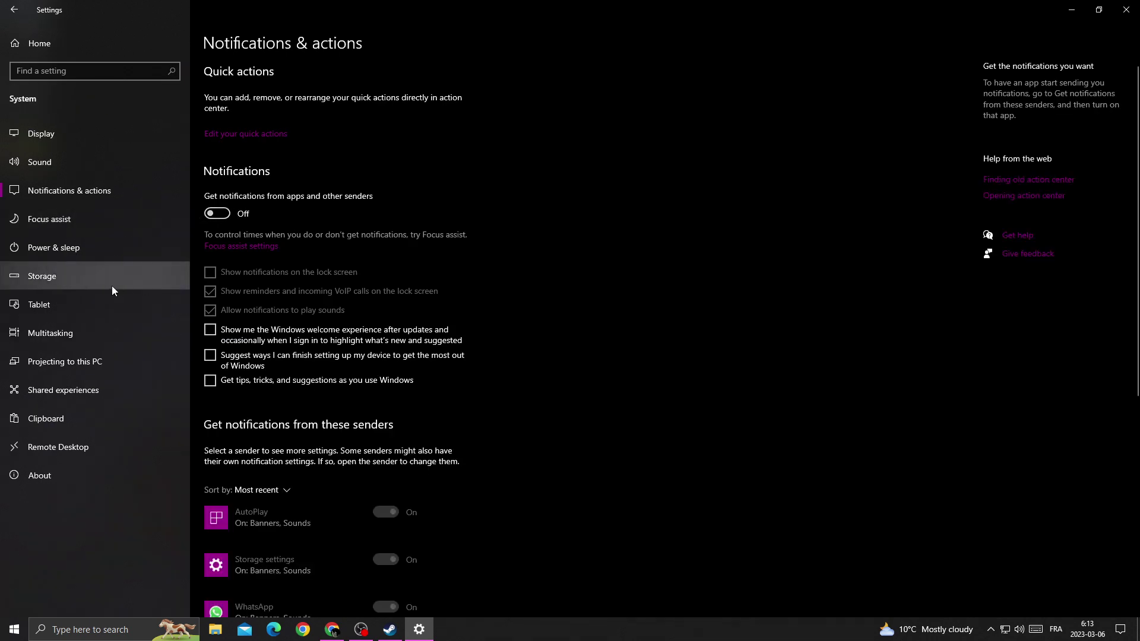
# - Set Tablet 'When I sign in' to 'Never use tablet mode' and close Settings
pyautogui.click(91, 305)
pyautogui.click(247, 93)
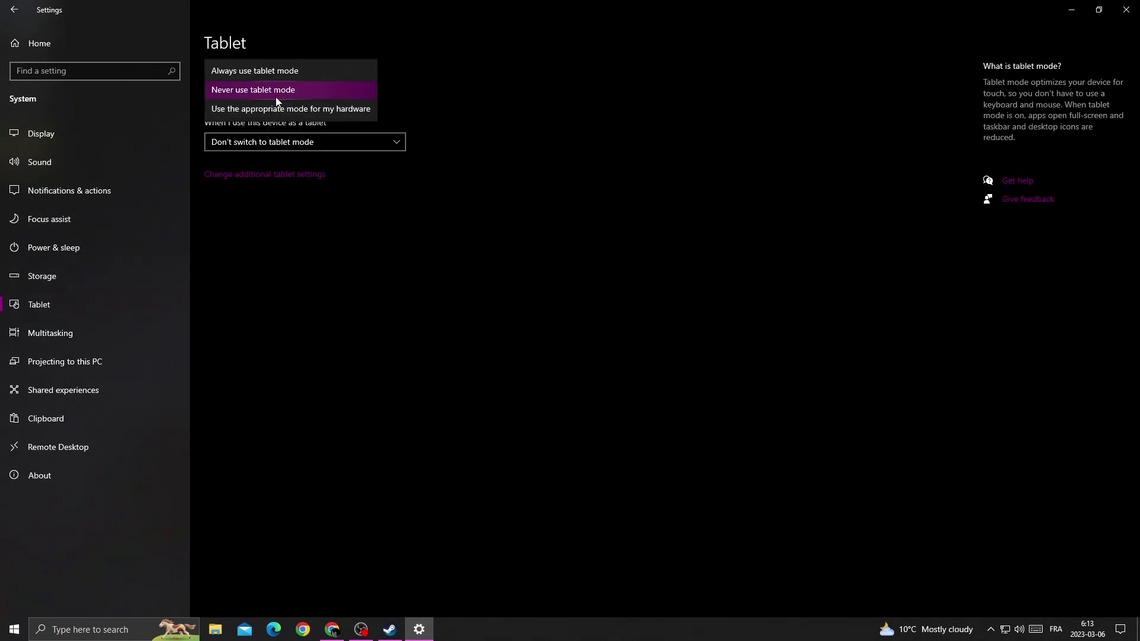
pyautogui.click(277, 95)
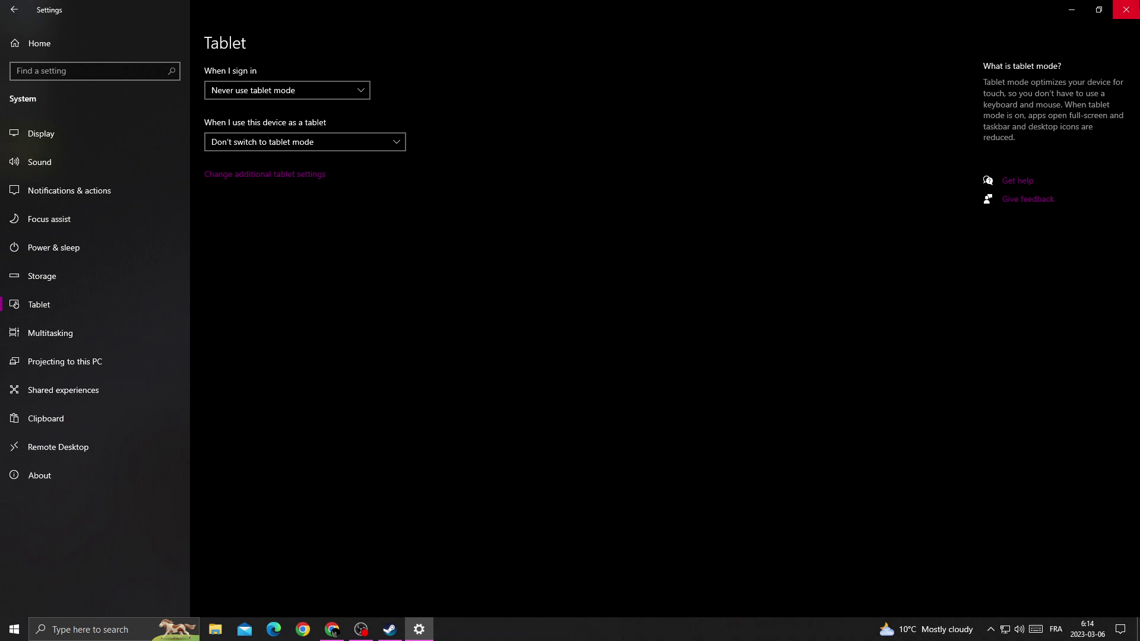
pyautogui.click(1126, 8)
# - Search 'game' to open Game Mode settings, then view the Xbox Game Bar page
pyautogui.click(100, 627)
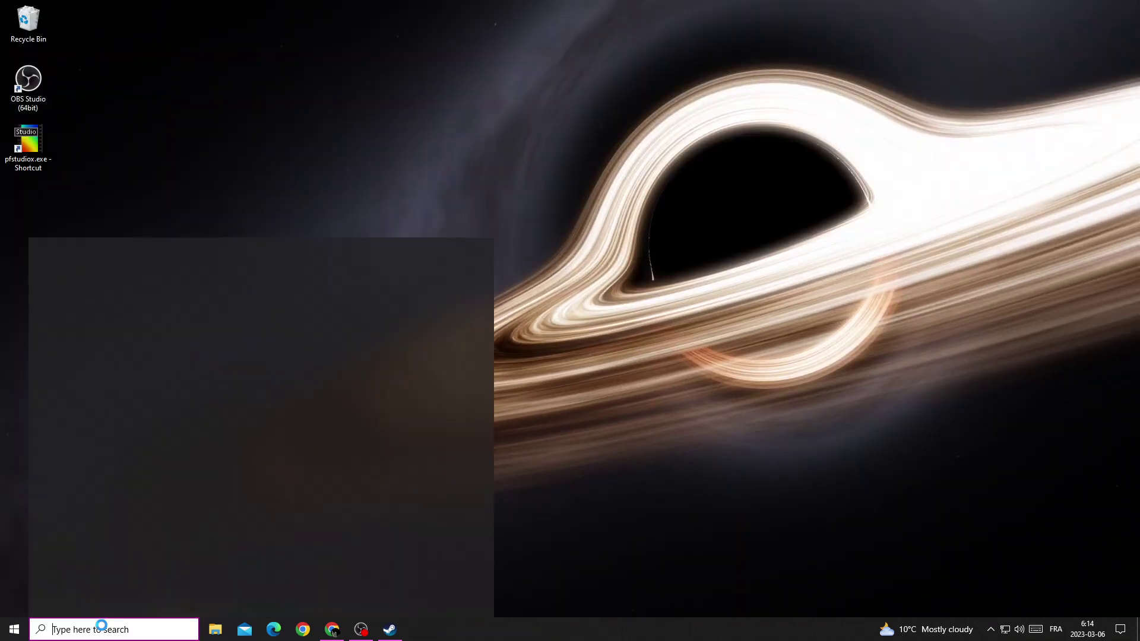
pyautogui.write('game')
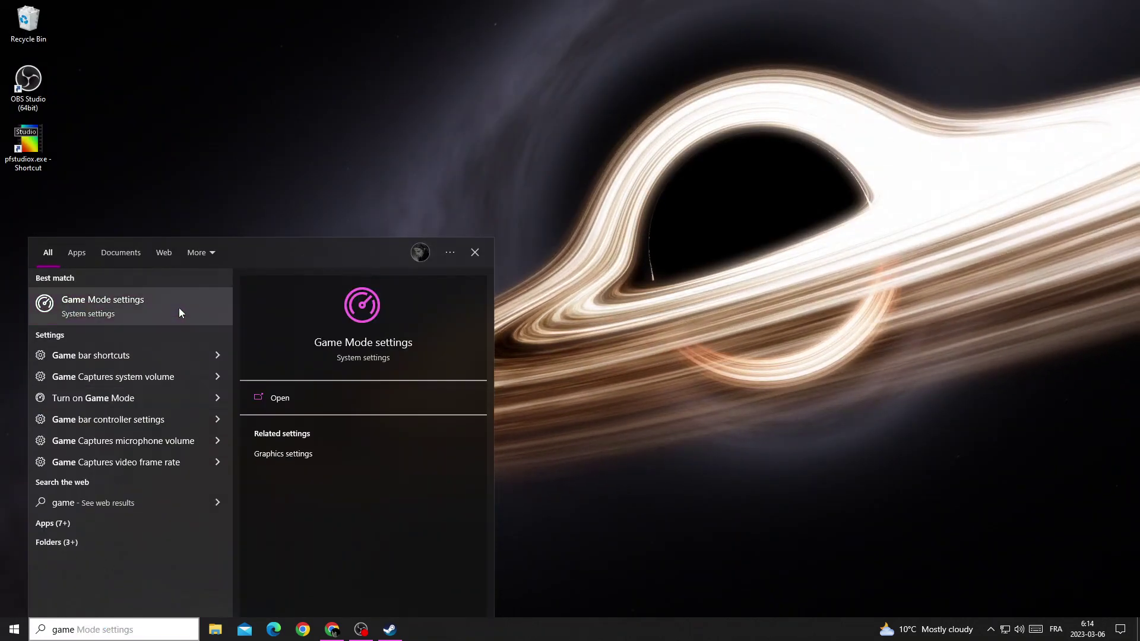
pyautogui.click(179, 307)
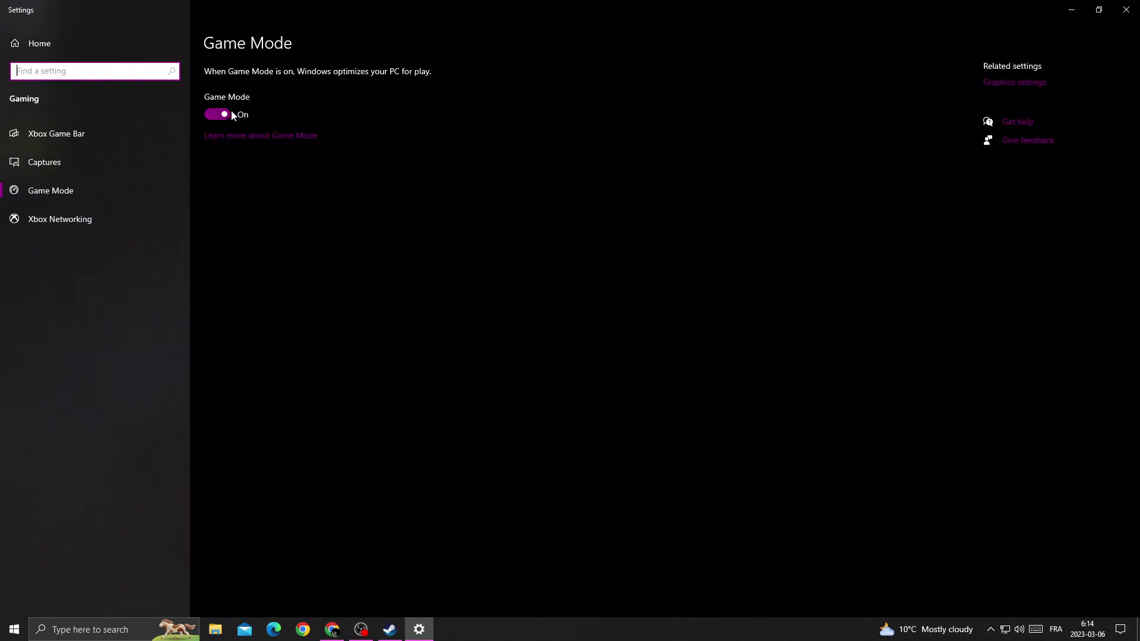
pyautogui.click(79, 132)
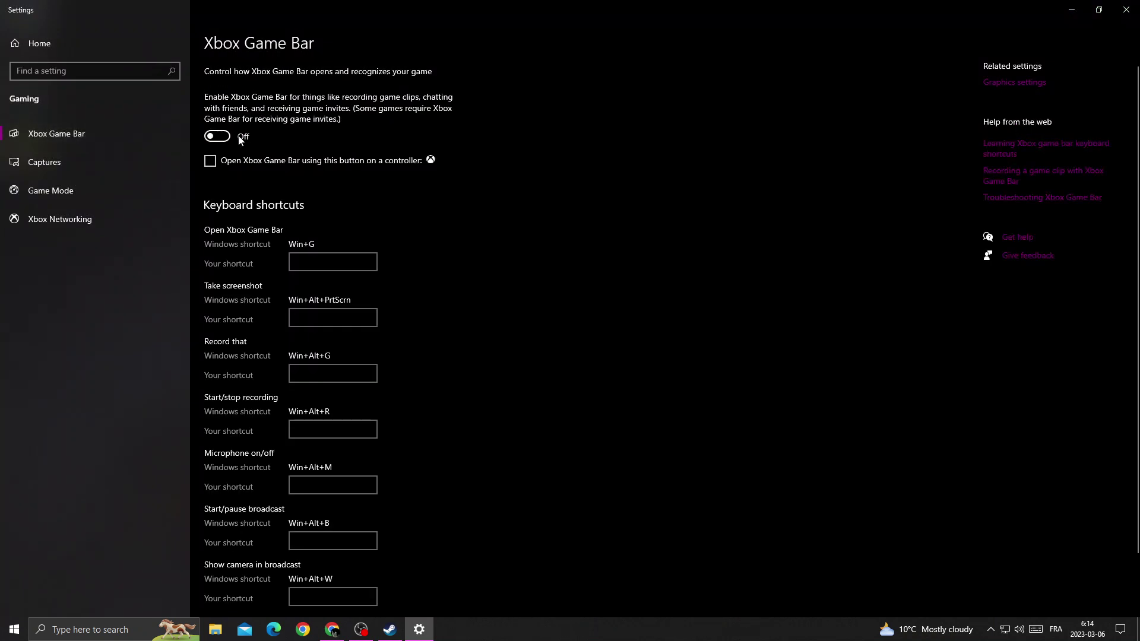
# - Turn on hardware-accelerated GPU scheduling under Graphics settings, then close Settings
pyautogui.click(1023, 82)
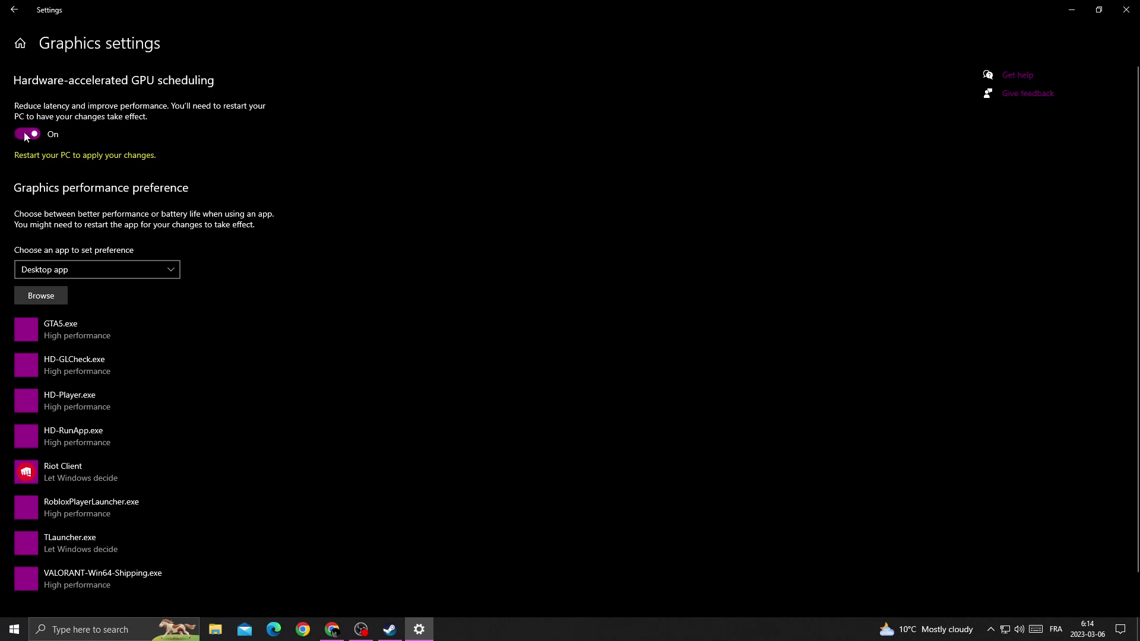
pyautogui.click(19, 135)
pyautogui.click(1126, 9)
# - Search 'windo' to open Windows Update, confirm it's current, then close Settings
pyautogui.click(84, 630)
pyautogui.write('w')
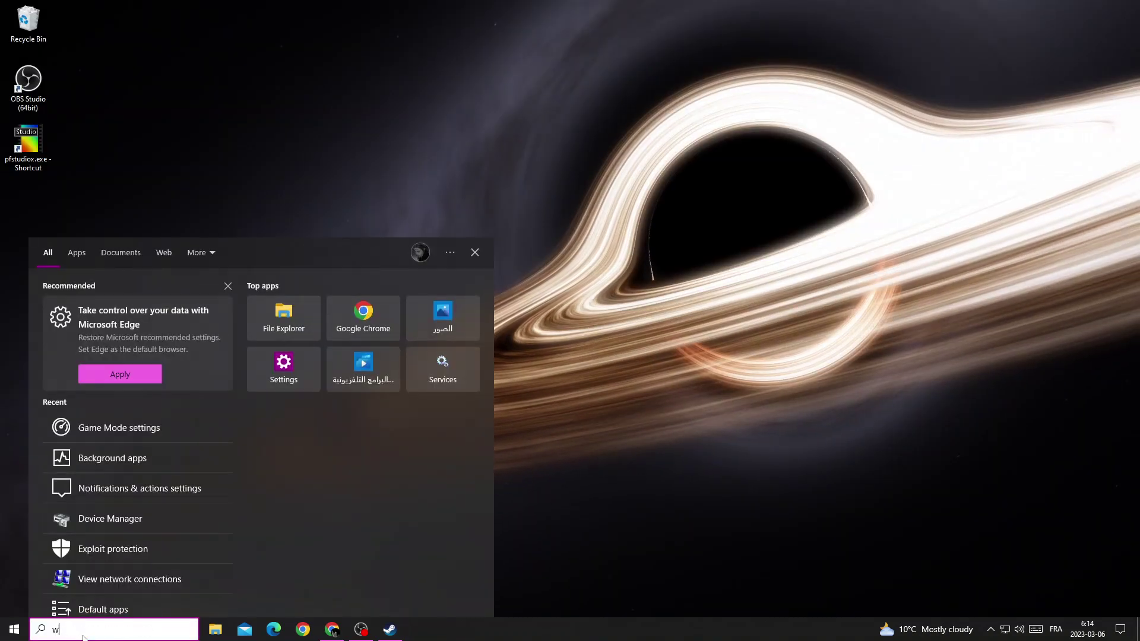
pyautogui.write('indo')
pyautogui.click(127, 316)
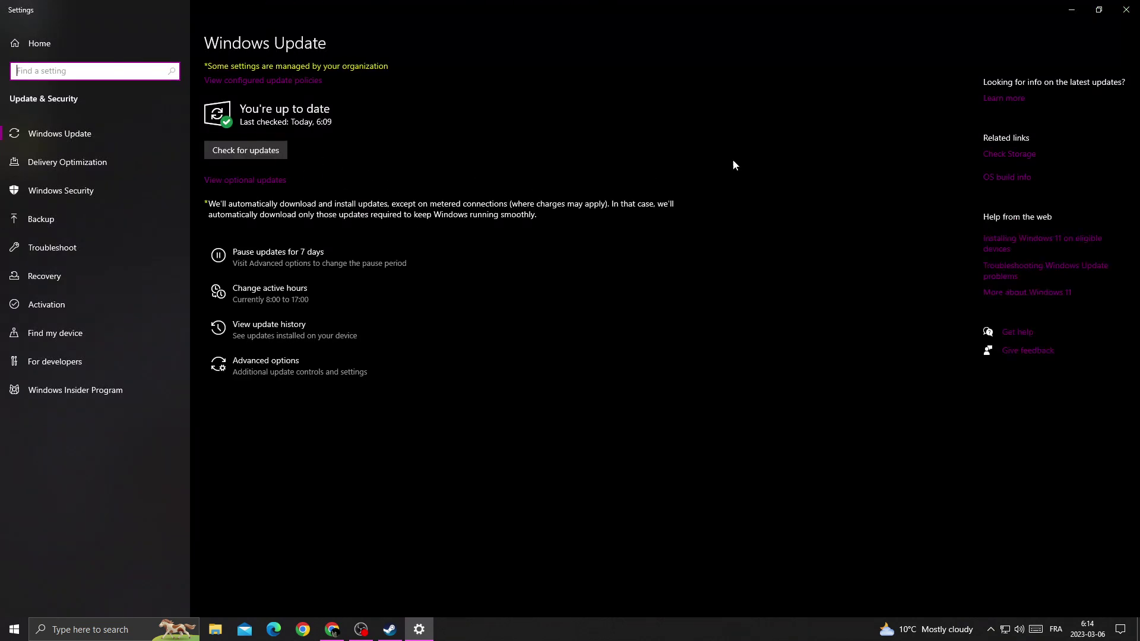
pyautogui.hotkey('alt', 'F4')
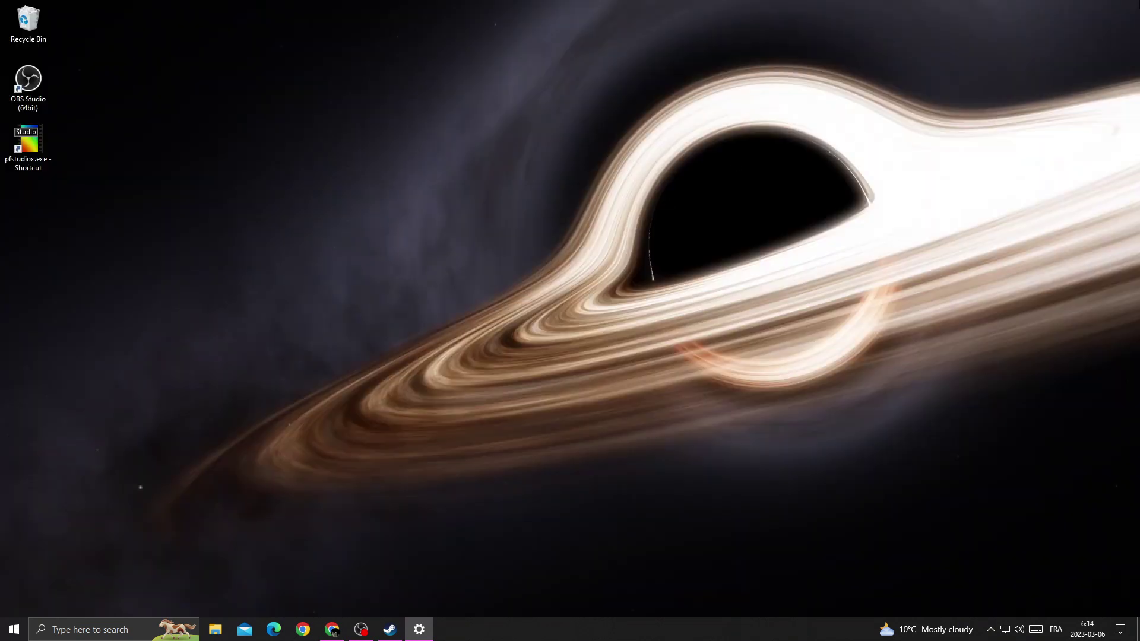
# - Open the Start menu and its power options, then dismiss them
pyautogui.click(14, 629)
pyautogui.click(14, 602)
pyautogui.click(542, 448)
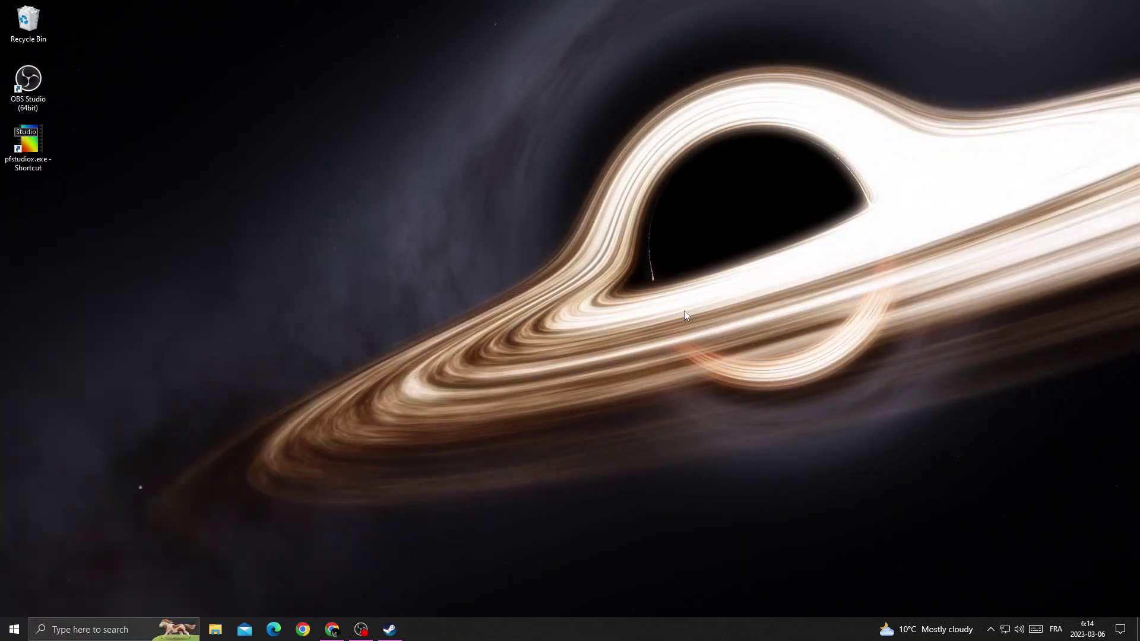